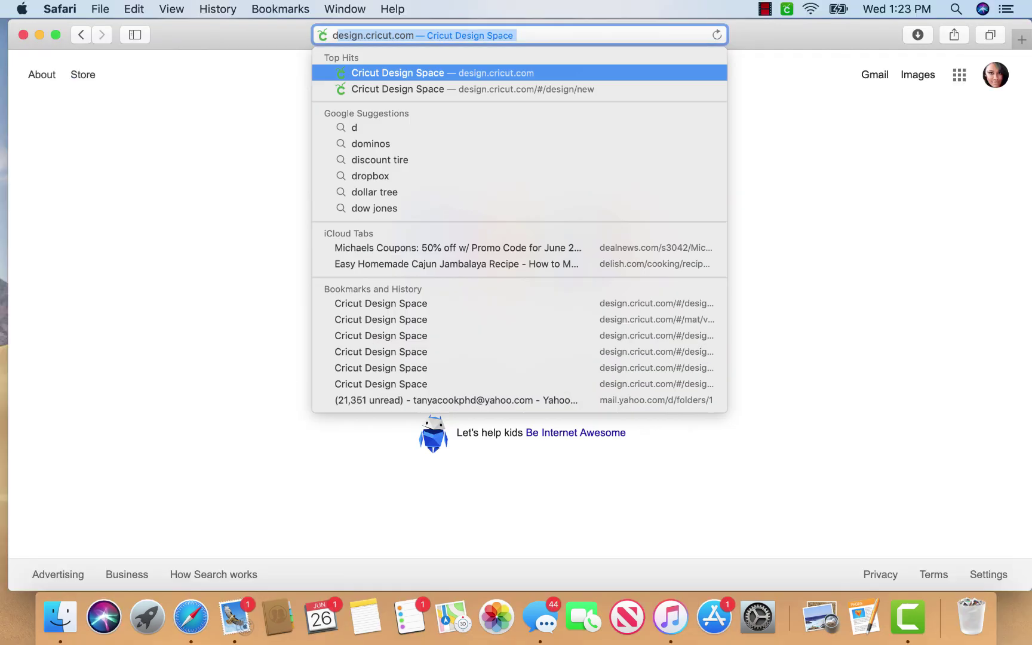
Go to dnb.com and open D-U-N-S Number > Get a D-U-N-S Number from the top menu
{"action": "type", "text": "n"}
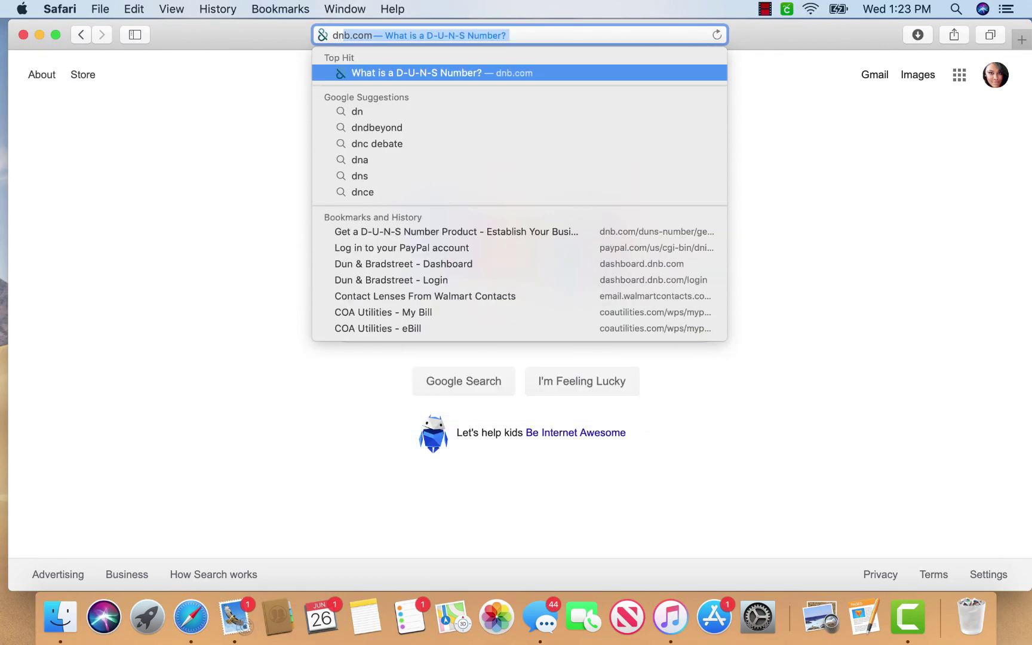
{"action": "key", "text": "Return"}
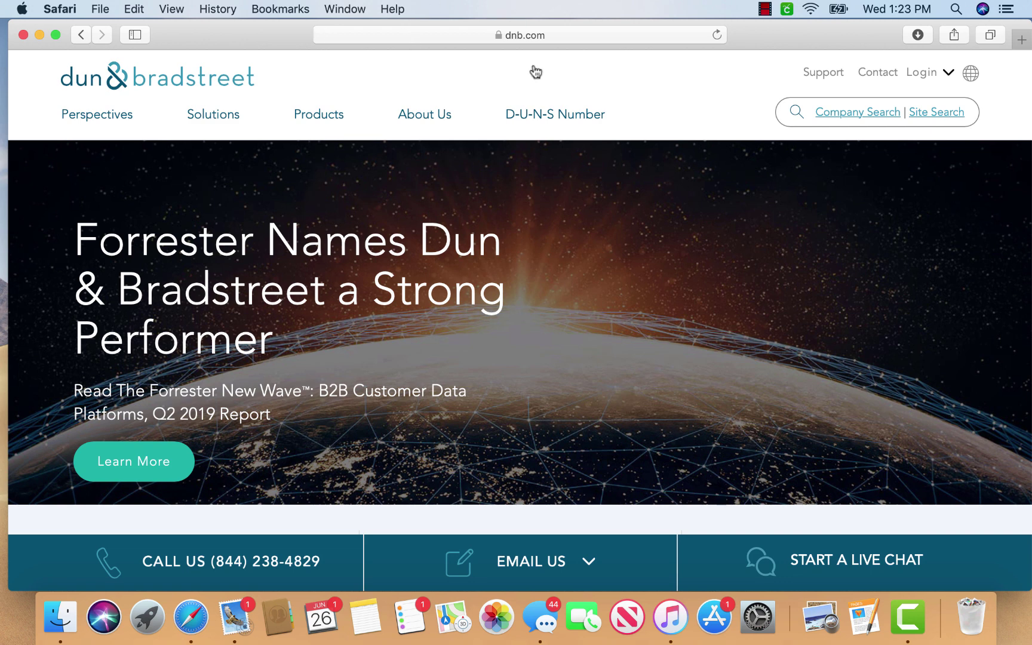
{"action": "left_click", "coordinate": [572, 117]}
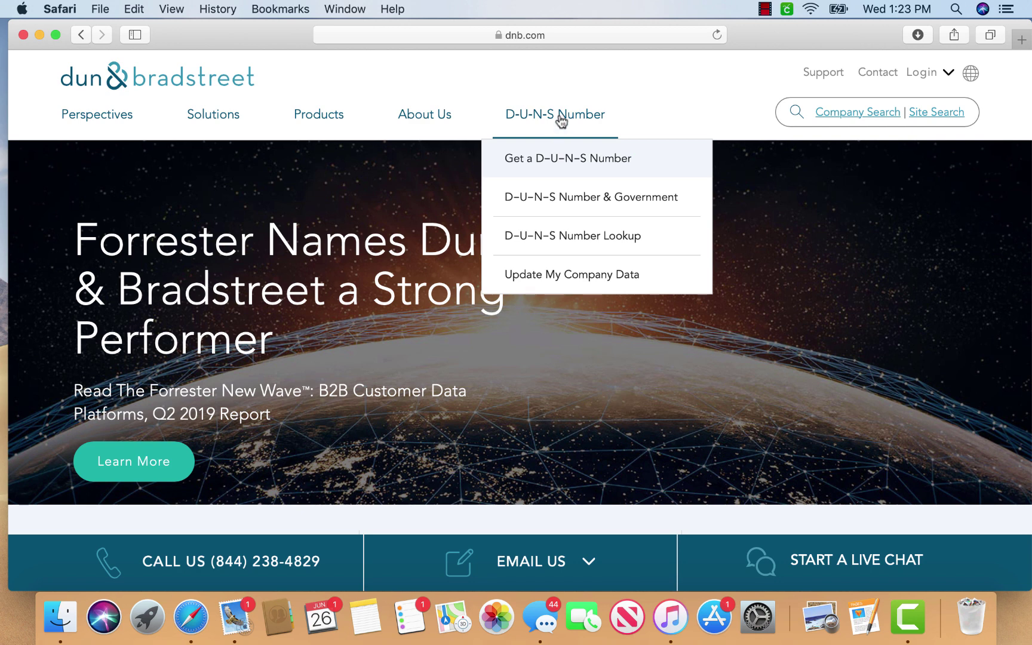
{"action": "left_click", "coordinate": [561, 160]}
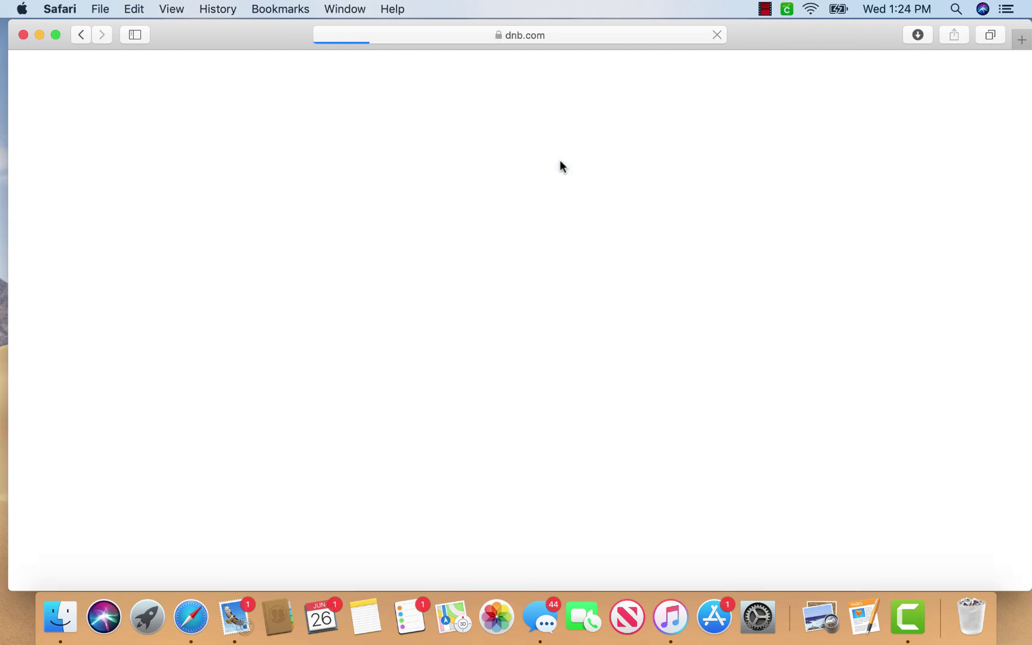
Choose 'I have a U.S. based business' and enter business name Blue Shop LLC
{"action": "scroll", "coordinate": [560, 160], "scroll_direction": "down", "scroll_amount": 5}
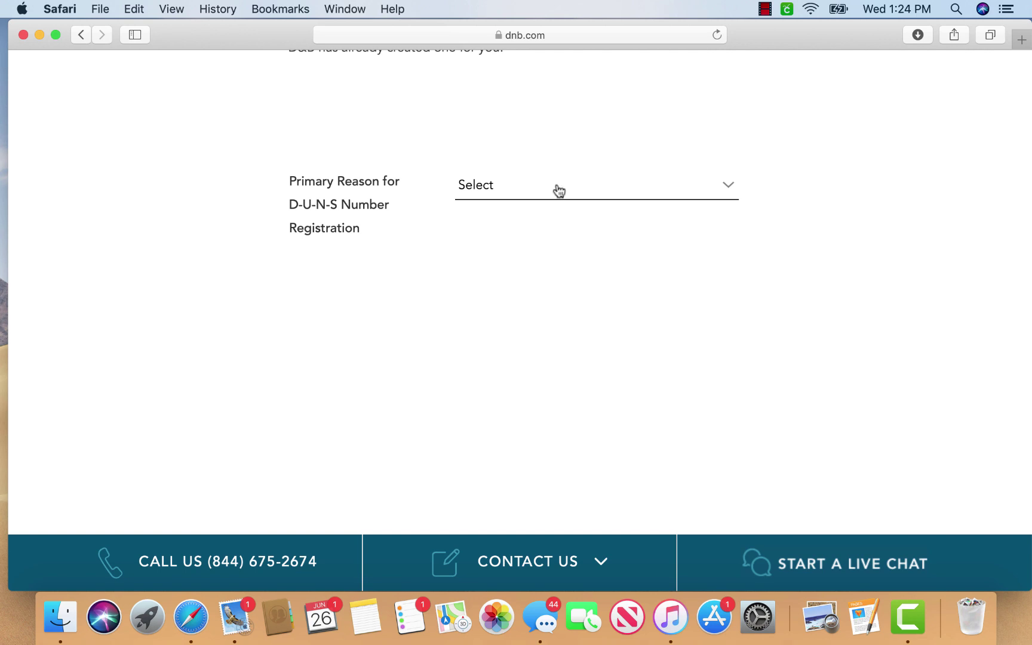
{"action": "left_click", "coordinate": [558, 190]}
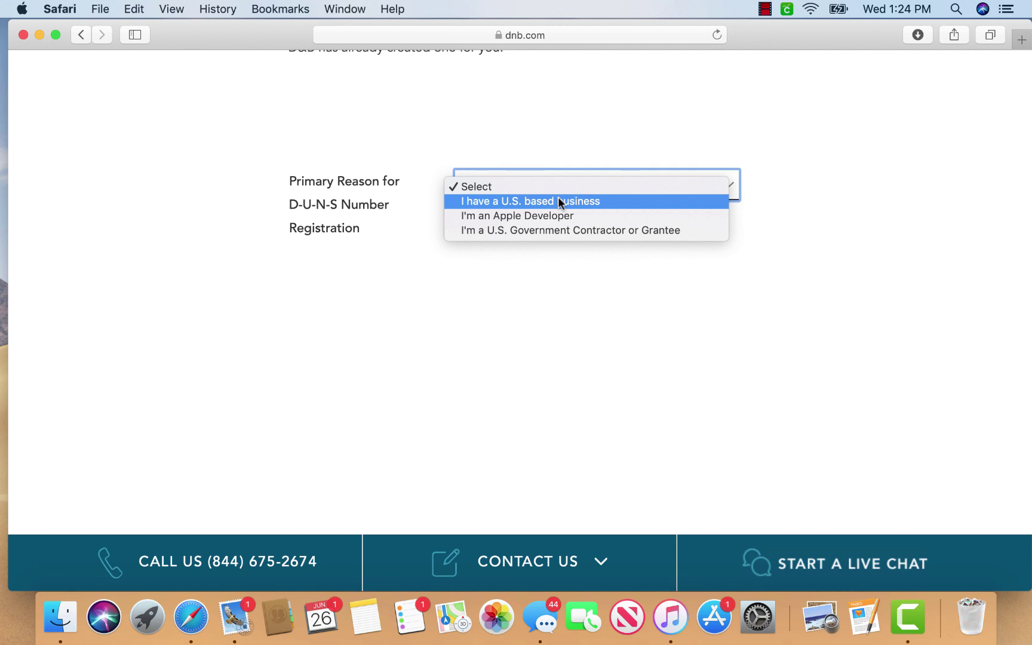
{"action": "left_click", "coordinate": [558, 201]}
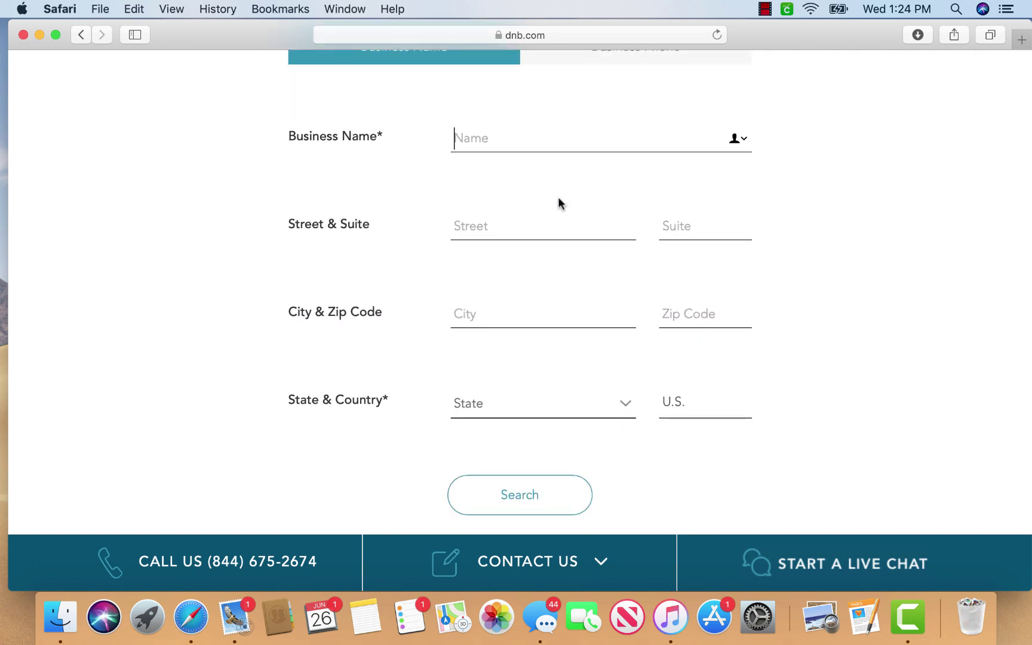
{"action": "scroll", "coordinate": [559, 201], "scroll_direction": "up", "scroll_amount": 2}
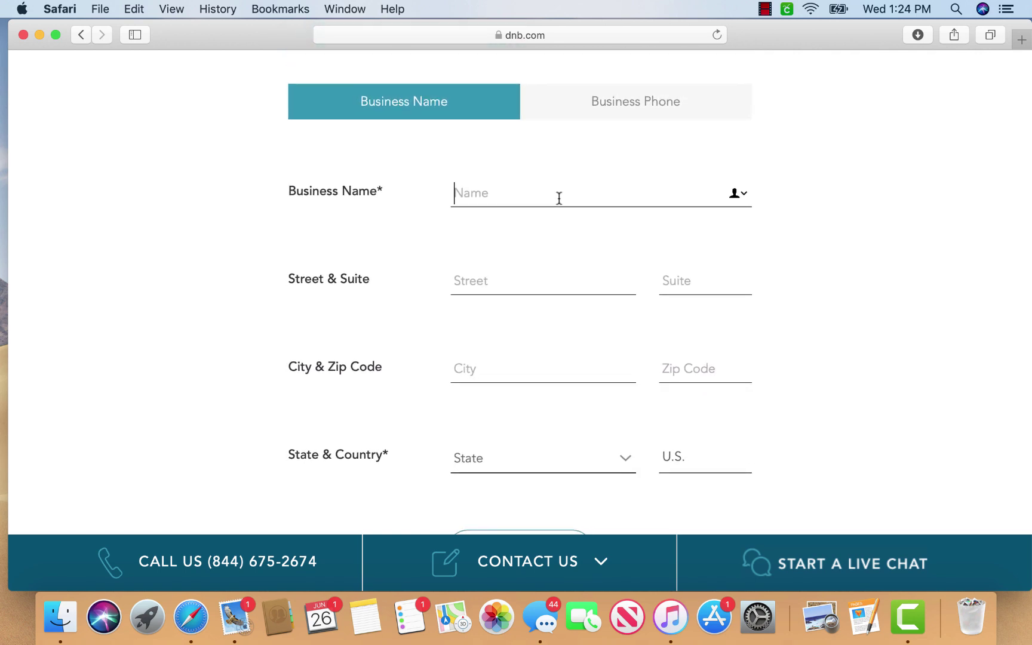
{"action": "type", "text": "Blue Shop LLC"}
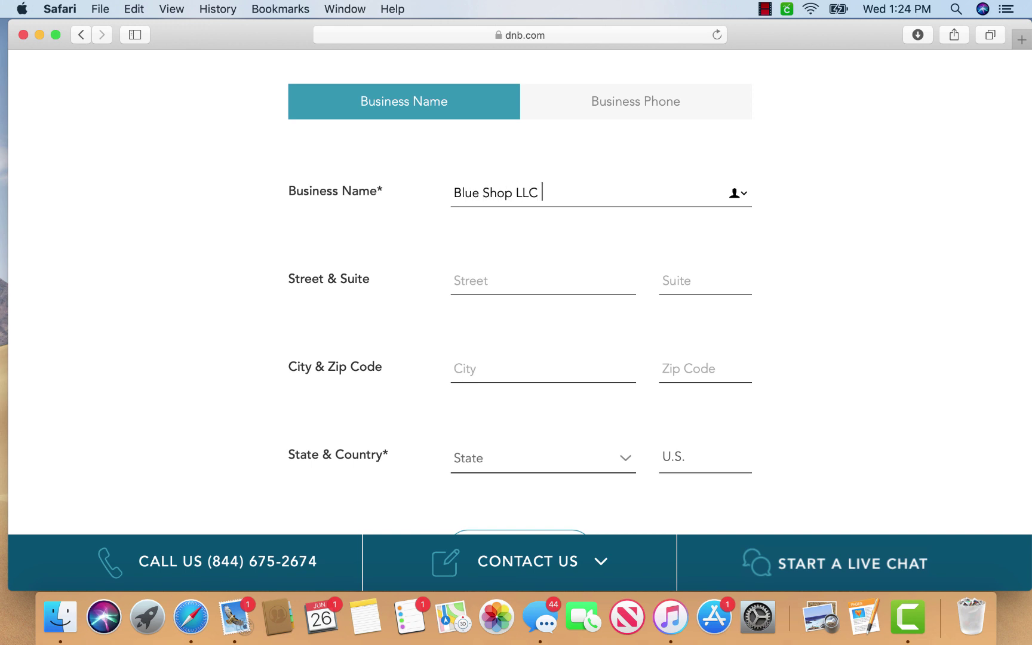
{"action": "left_click", "coordinate": [454, 281]}
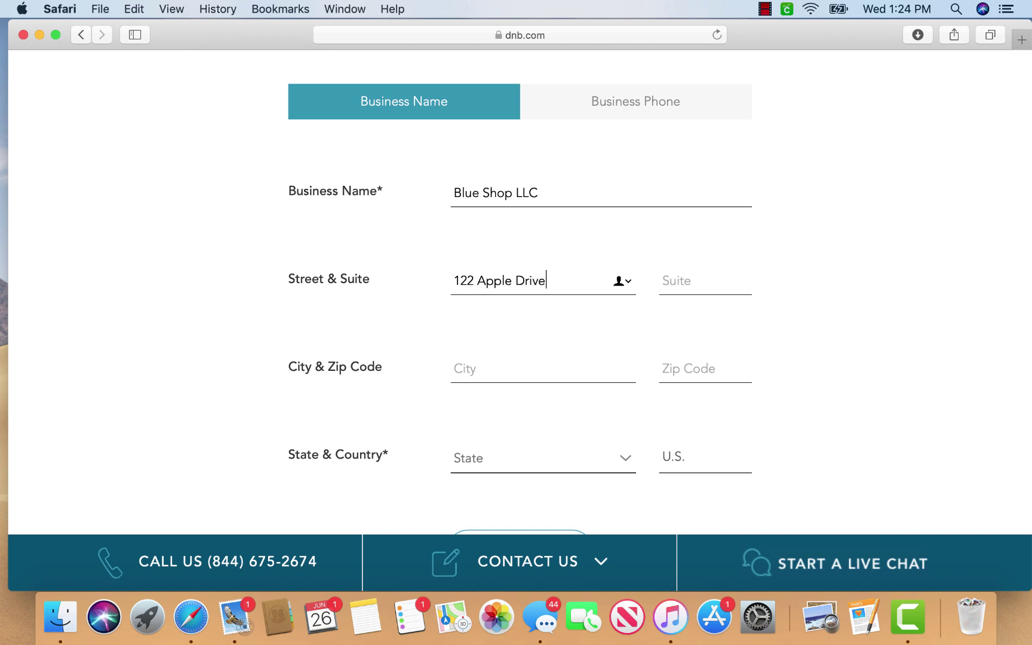
{"action": "key", "text": "Tab"}
{"action": "key", "text": "Tab"}
{"action": "type", "text": "Austin"}
{"action": "key", "text": "Tab"}
{"action": "type", "text": "78660"}
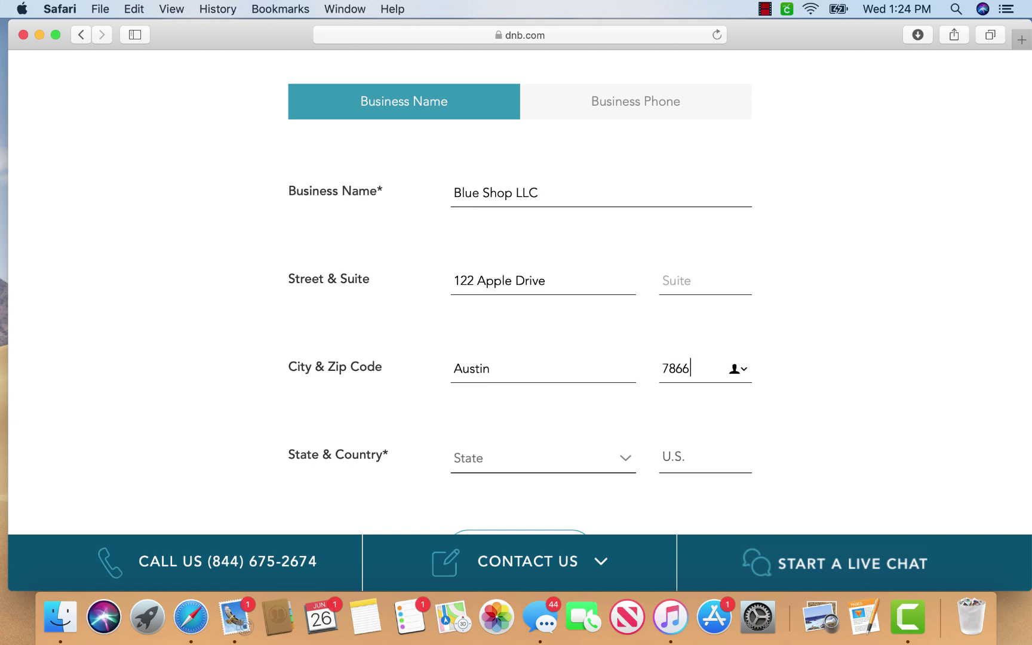
{"action": "key", "text": "Tab"}
{"action": "type", "text": "tex"}
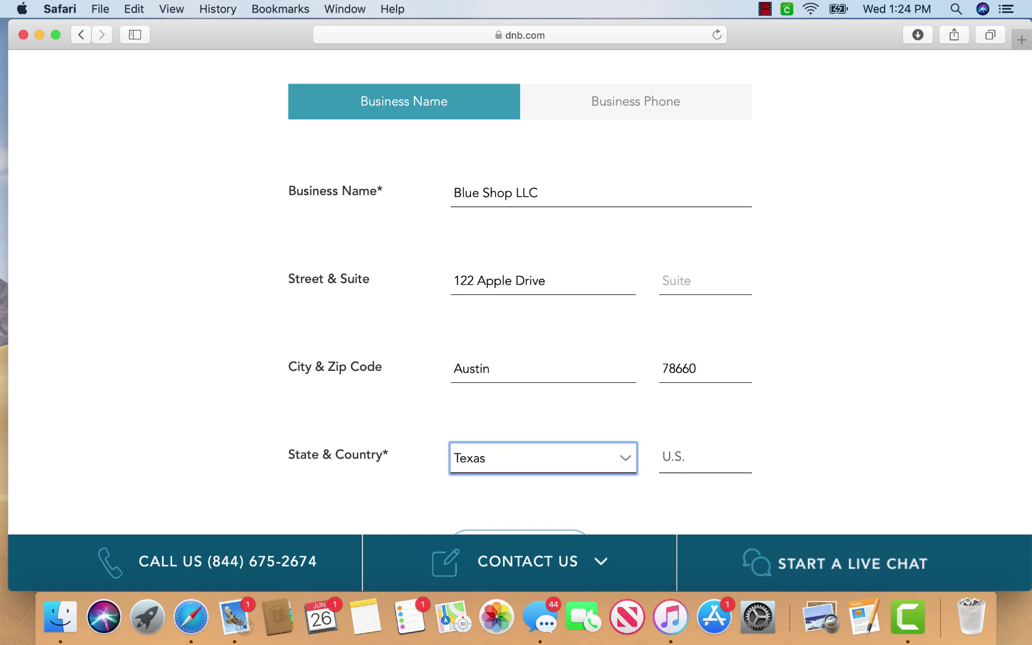
{"action": "scroll", "coordinate": [677, 394], "scroll_direction": "down", "scroll_amount": 5}
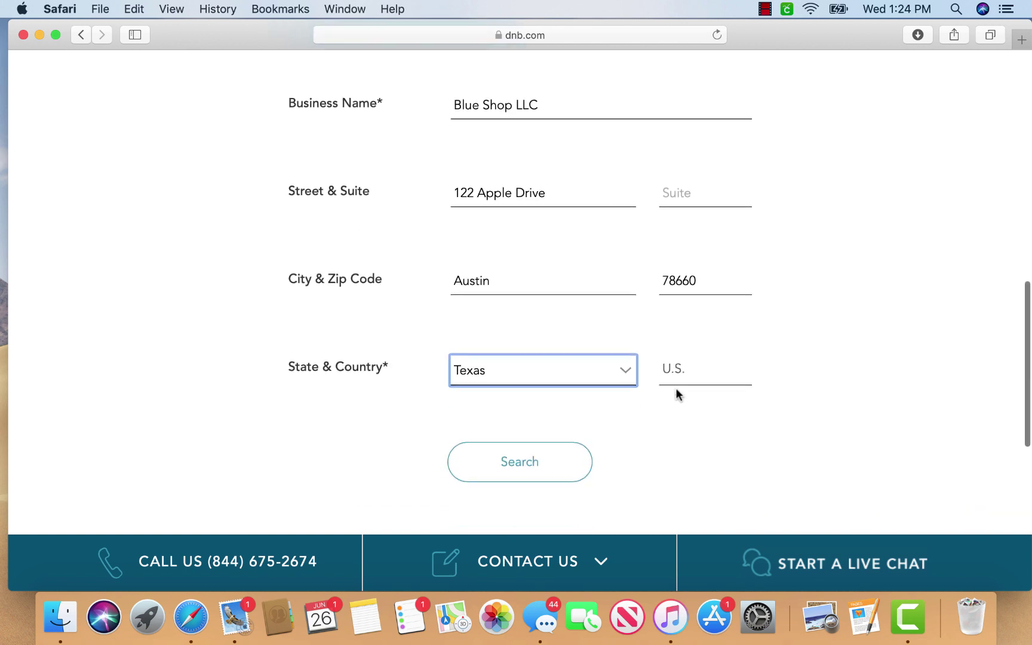
{"action": "left_click", "coordinate": [518, 415]}
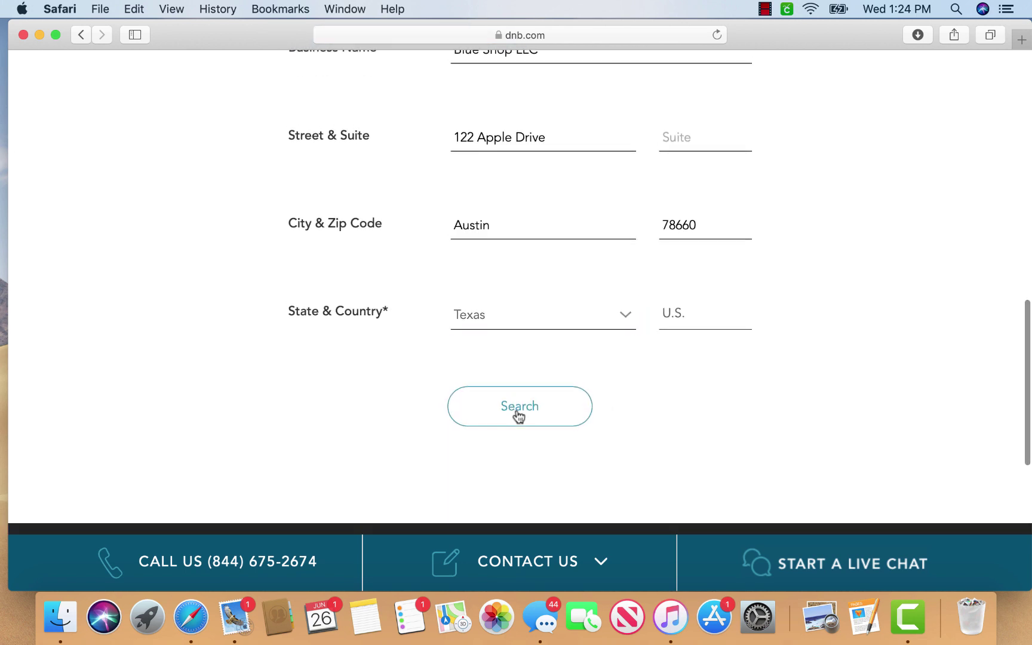
{"action": "scroll", "coordinate": [520, 415], "scroll_direction": "down", "scroll_amount": 10}
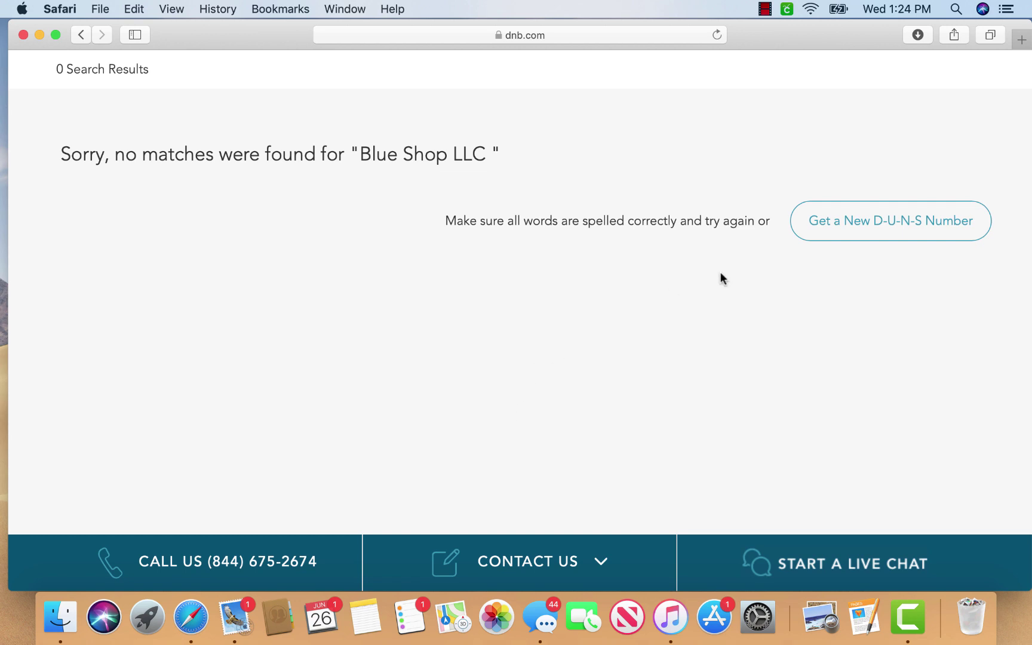
{"action": "left_click", "coordinate": [888, 230]}
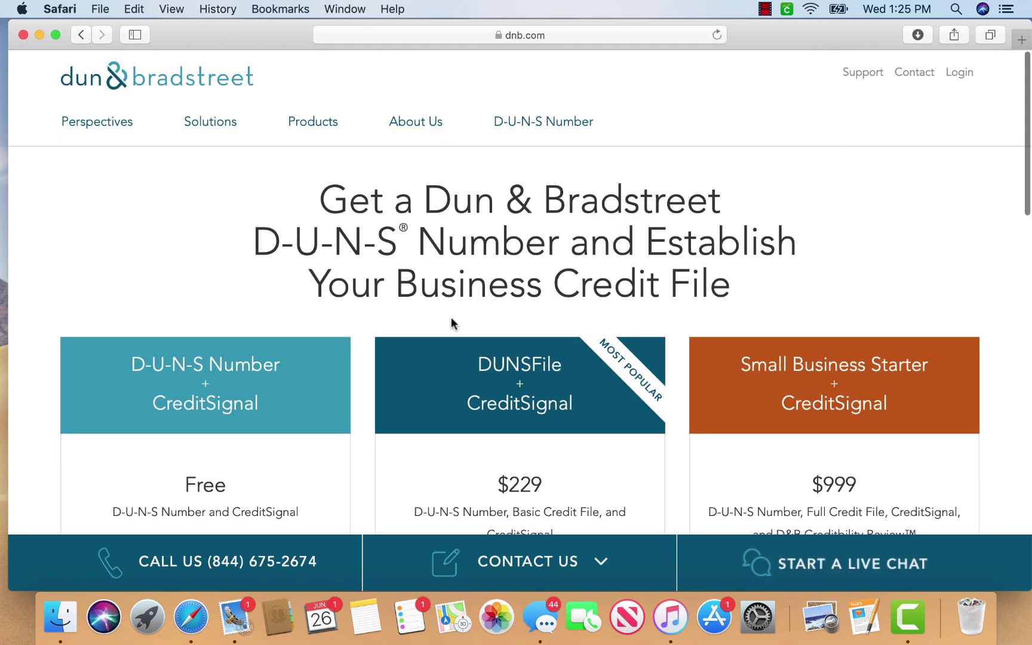
Scroll the plans page down to the Get Started buttons under the Free, $229 and $999 plans
{"action": "scroll", "coordinate": [451, 317], "scroll_direction": "down", "scroll_amount": 3}
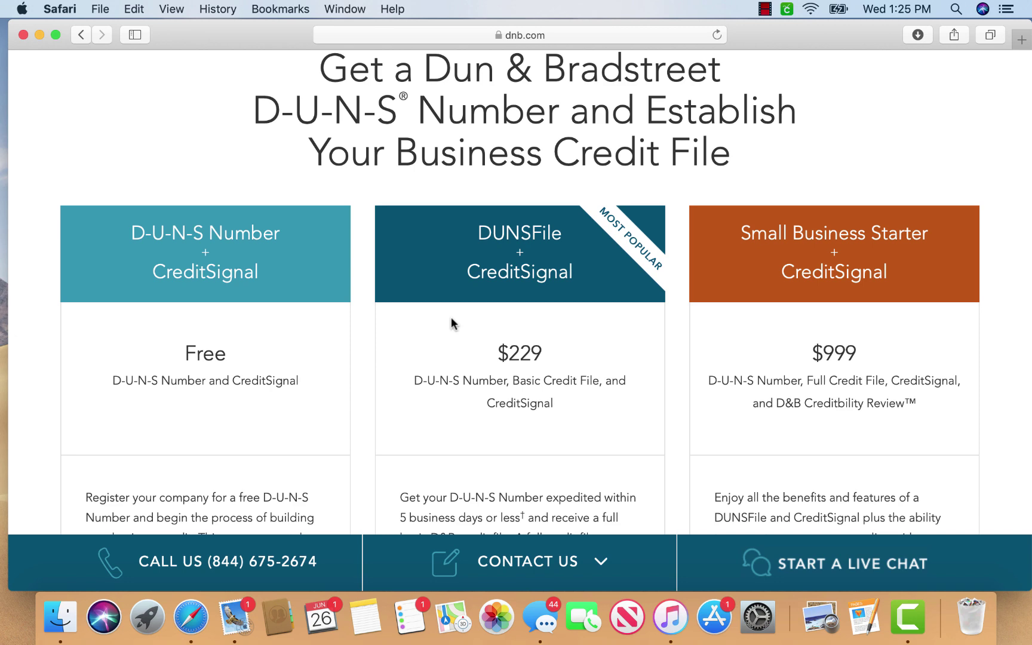
{"action": "scroll", "coordinate": [539, 346], "scroll_direction": "down", "scroll_amount": 2}
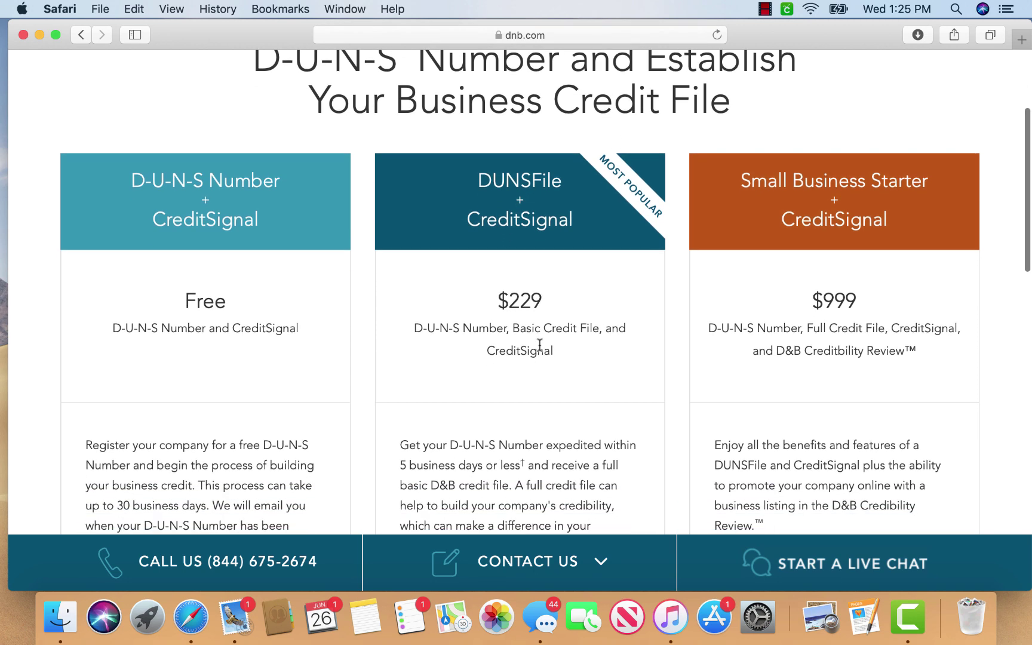
{"action": "scroll", "coordinate": [540, 346], "scroll_direction": "up", "scroll_amount": 1}
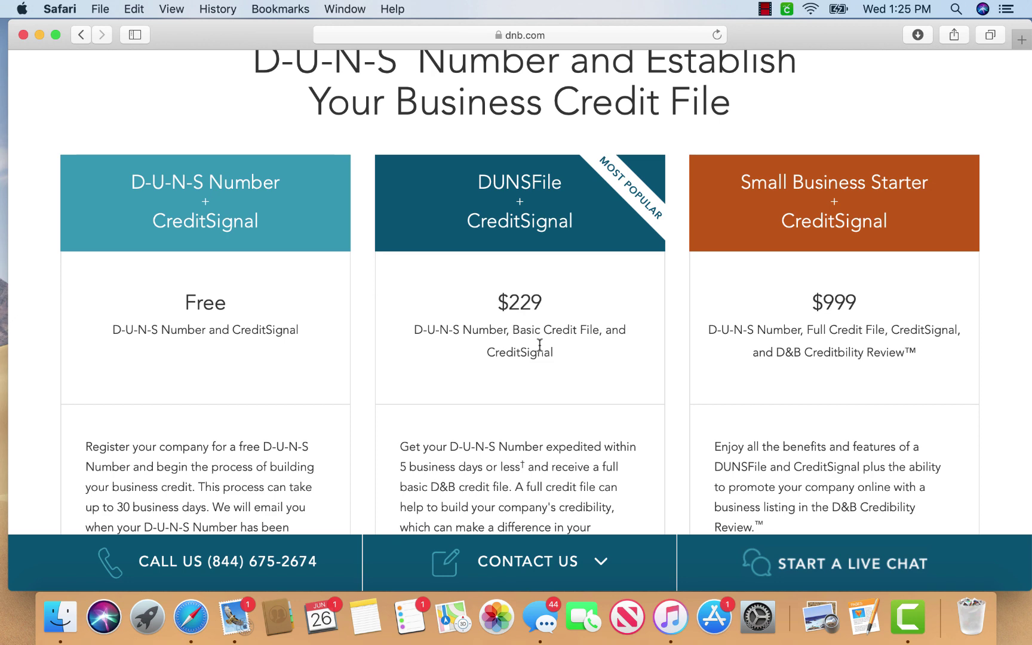
{"action": "scroll", "coordinate": [540, 345], "scroll_direction": "down", "scroll_amount": 2}
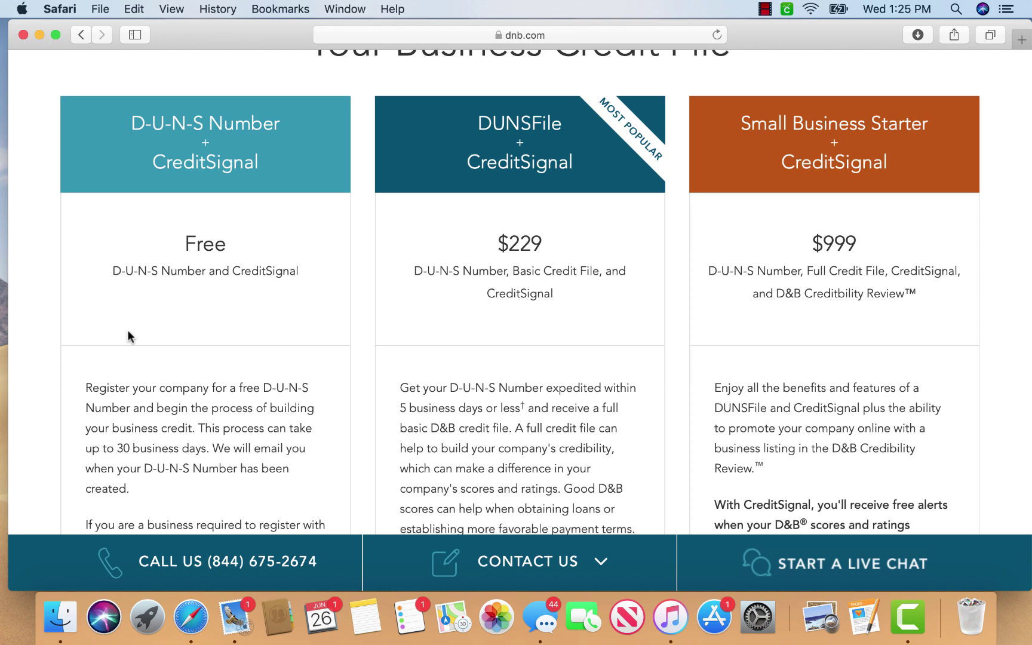
{"action": "scroll", "coordinate": [128, 330], "scroll_direction": "down", "scroll_amount": 2}
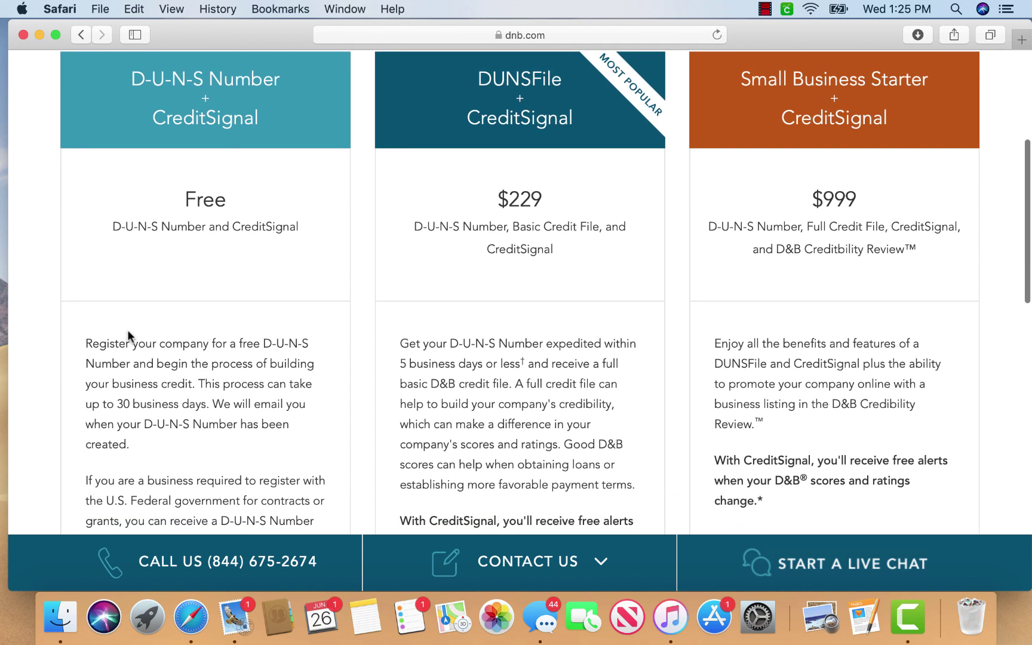
{"action": "scroll", "coordinate": [127, 330], "scroll_direction": "down", "scroll_amount": 10}
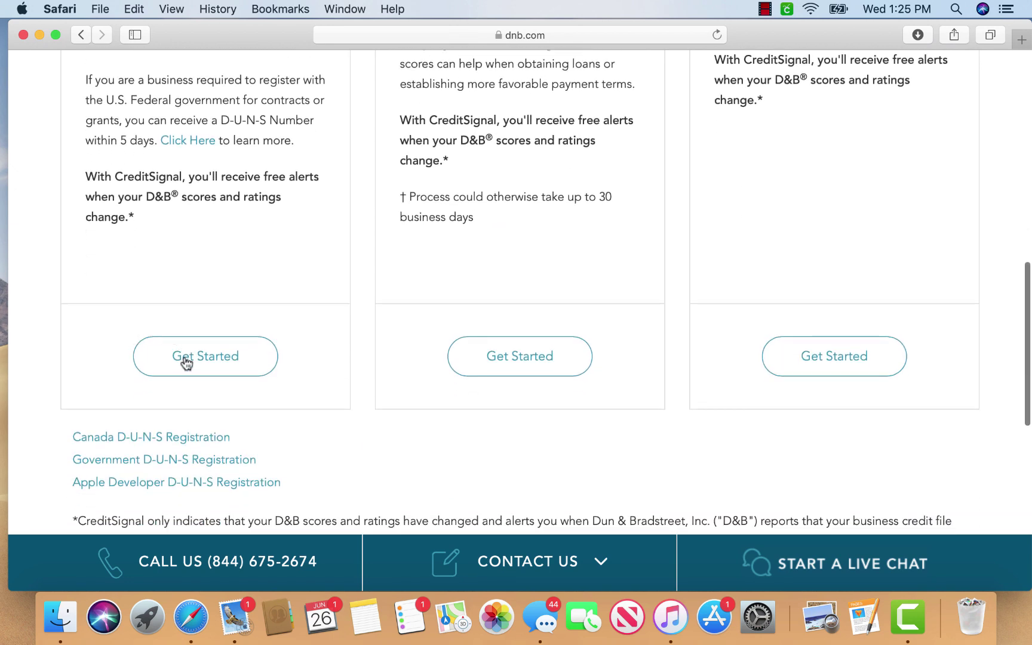
Start the free D-U-N-S Number + CreditSignal application and look over the Company Information form
{"action": "left_click", "coordinate": [185, 358]}
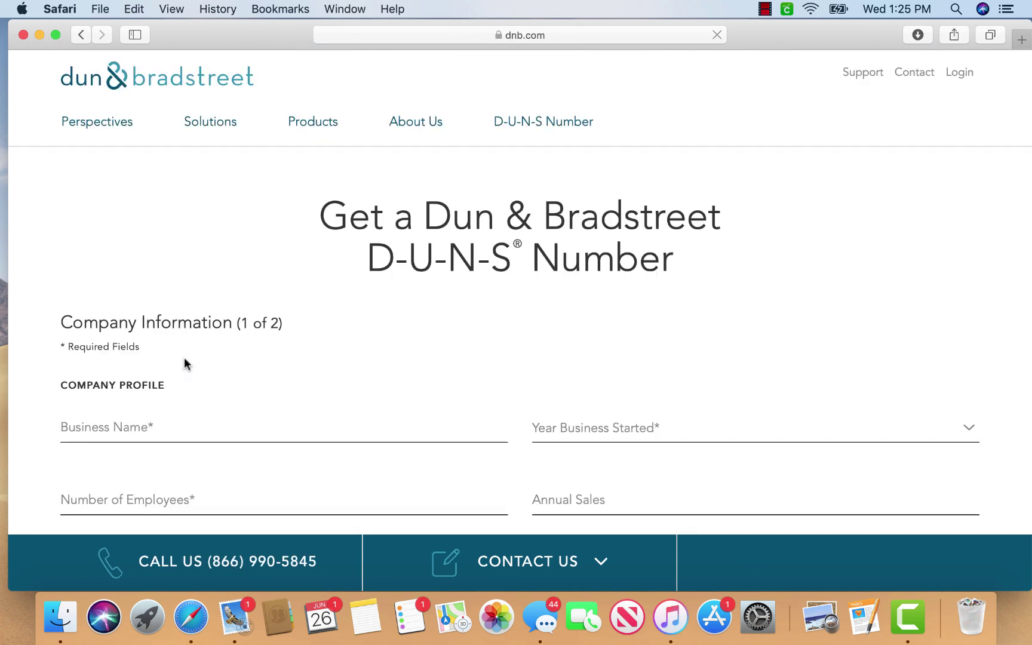
{"action": "scroll", "coordinate": [184, 364], "scroll_direction": "down", "scroll_amount": 5}
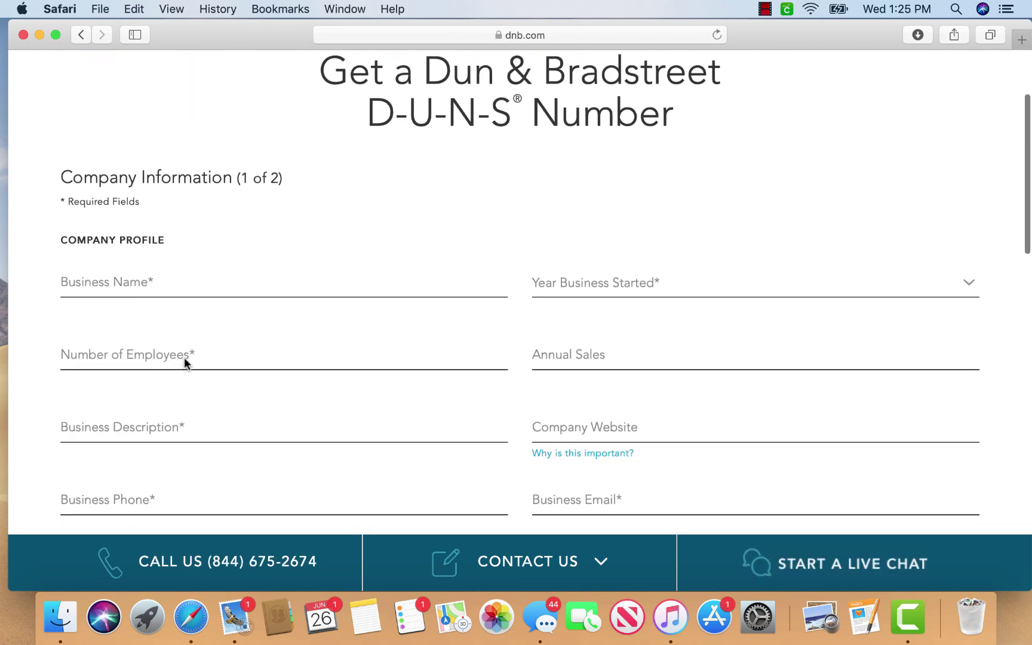
{"action": "scroll", "coordinate": [315, 366], "scroll_direction": "down", "scroll_amount": 5}
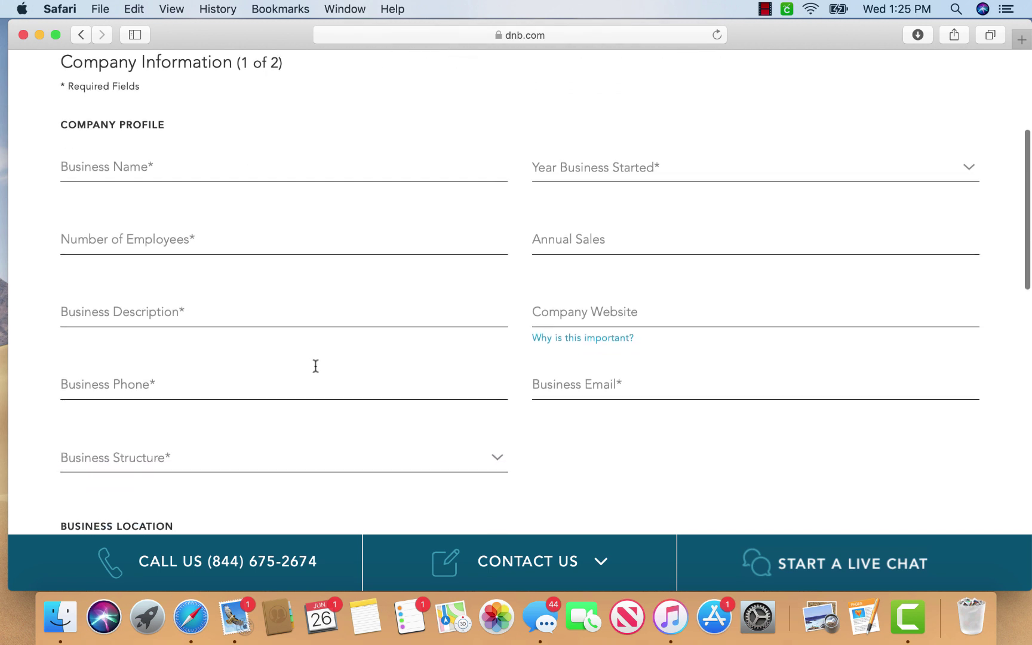
{"action": "scroll", "coordinate": [317, 370], "scroll_direction": "down", "scroll_amount": 4}
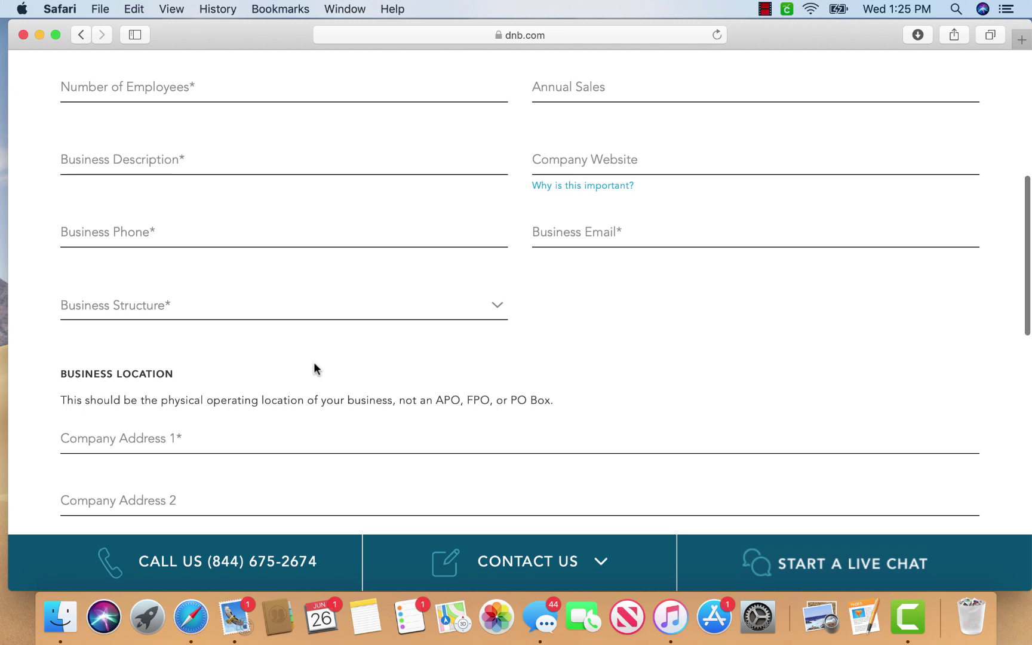
{"action": "scroll", "coordinate": [315, 366], "scroll_direction": "up", "scroll_amount": 2}
{"action": "mouse_move", "coordinate": [591, 245]}
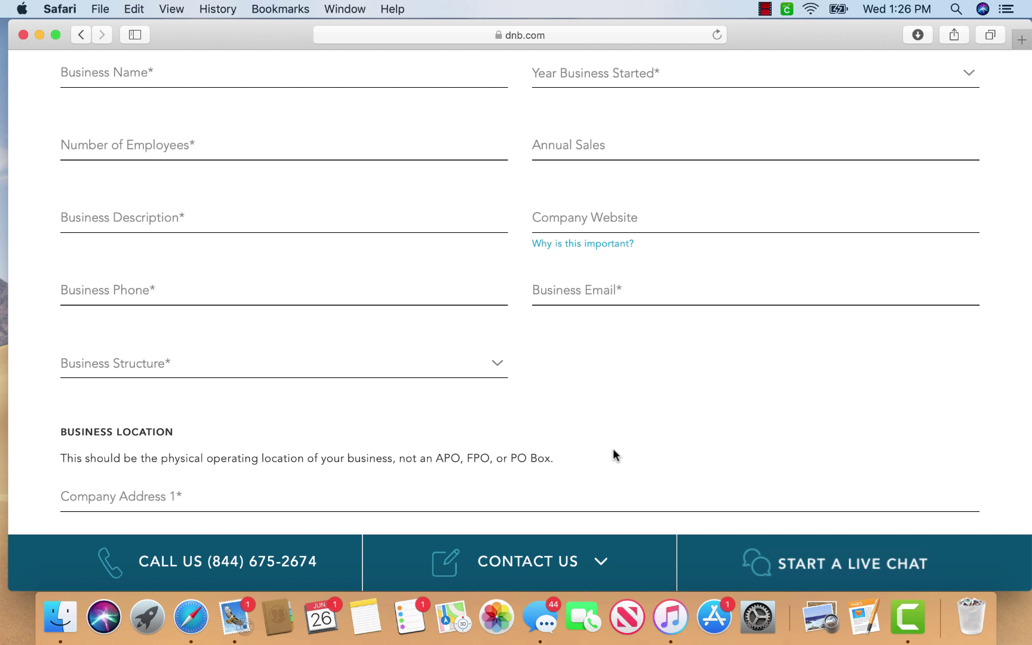
Review the rest of the Company Information (1 of 2) form down to its contact card
{"action": "scroll", "coordinate": [614, 450], "scroll_direction": "down", "scroll_amount": 5}
{"action": "scroll", "coordinate": [616, 456], "scroll_direction": "left", "scroll_amount": 1}
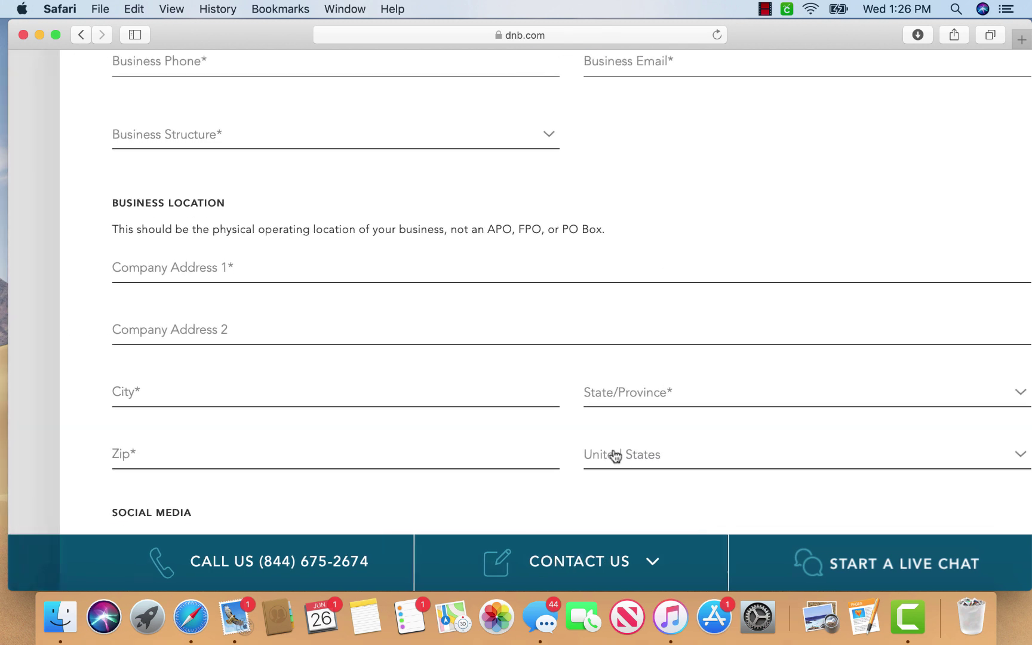
{"action": "scroll", "coordinate": [616, 455], "scroll_direction": "down", "scroll_amount": 5}
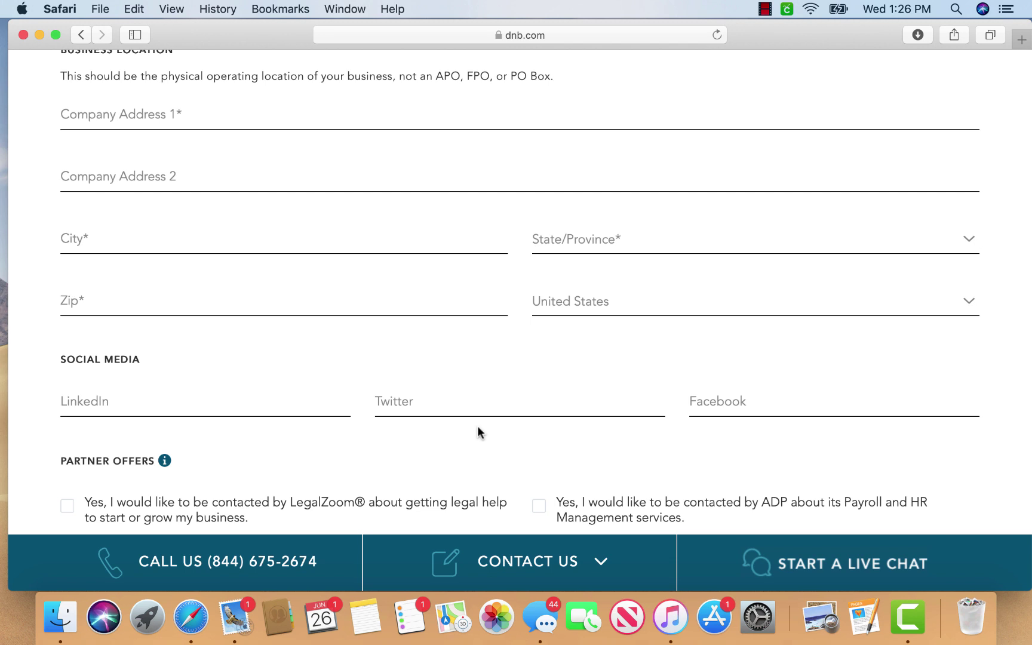
{"action": "scroll", "coordinate": [477, 427], "scroll_direction": "down", "scroll_amount": 5}
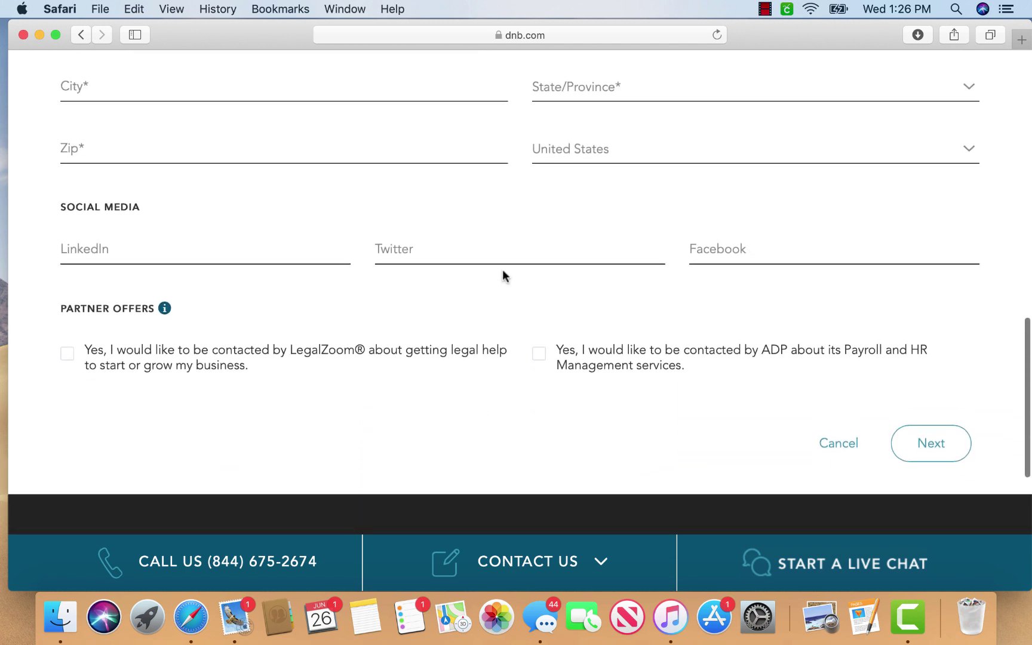
{"action": "scroll", "coordinate": [924, 490], "scroll_direction": "up", "scroll_amount": 3}
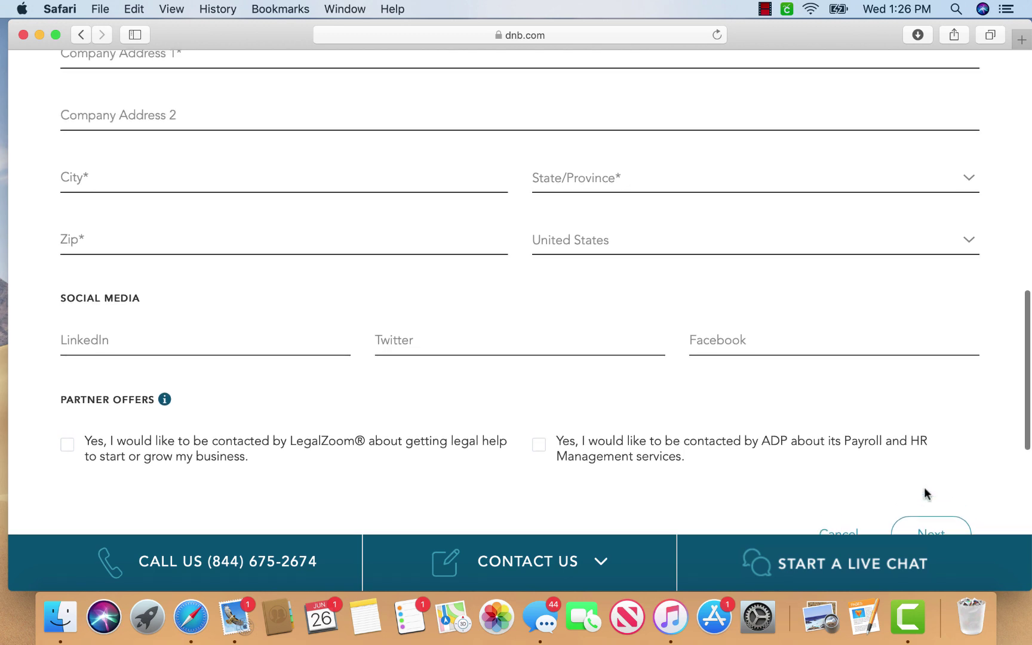
{"action": "scroll", "coordinate": [925, 488], "scroll_direction": "up", "scroll_amount": 10}
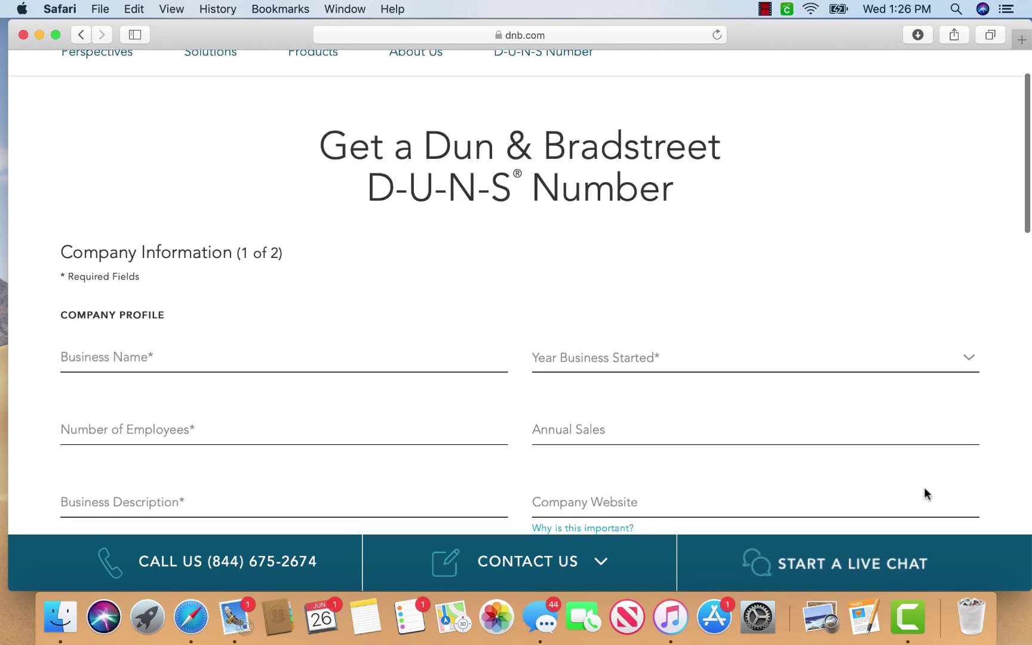
{"action": "scroll", "coordinate": [926, 494], "scroll_direction": "down", "scroll_amount": 5}
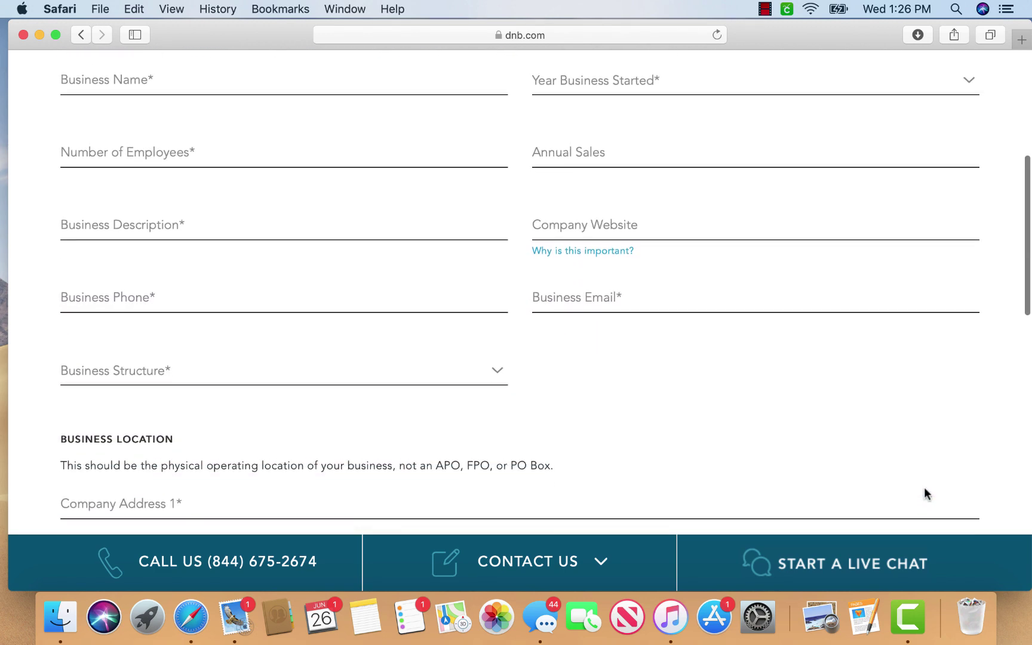
{"action": "scroll", "coordinate": [925, 487], "scroll_direction": "down", "scroll_amount": 3}
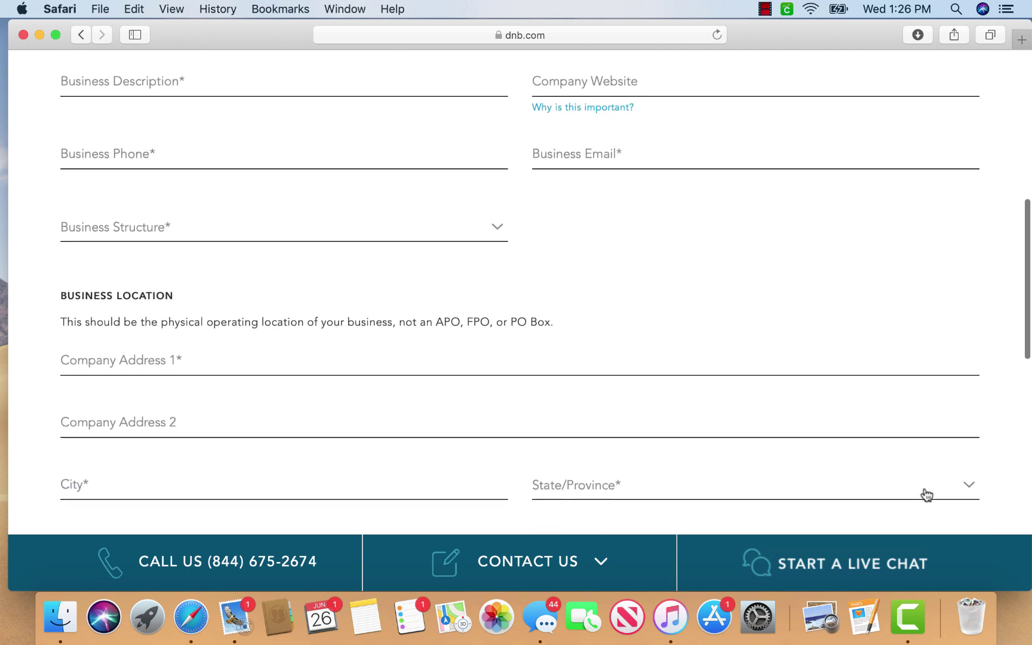
{"action": "scroll", "coordinate": [927, 495], "scroll_direction": "up", "scroll_amount": 7}
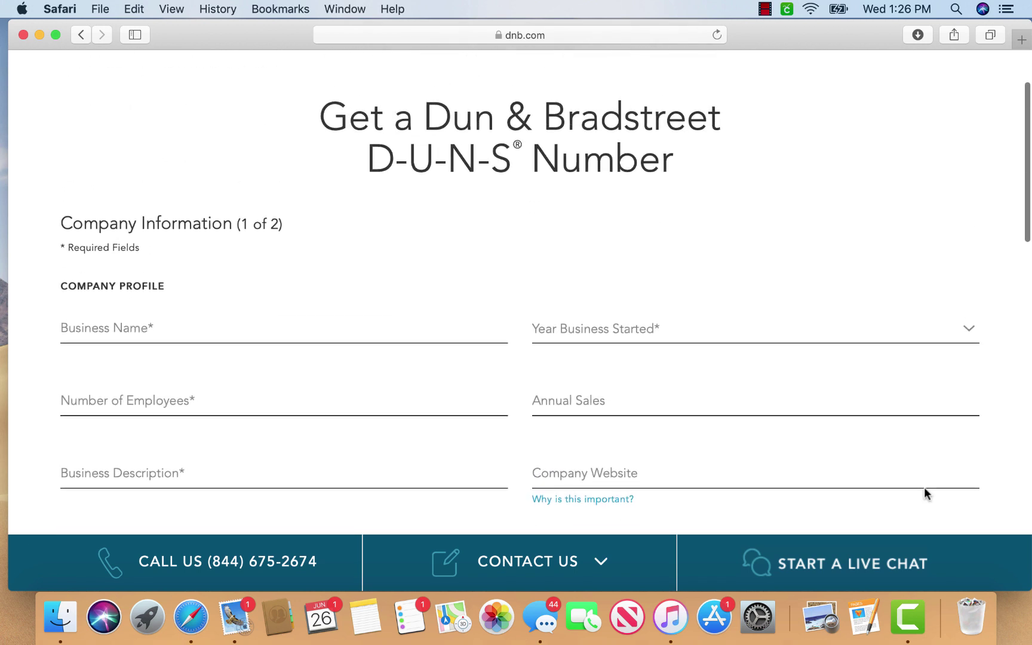
{"action": "scroll", "coordinate": [925, 493], "scroll_direction": "up", "scroll_amount": 1}
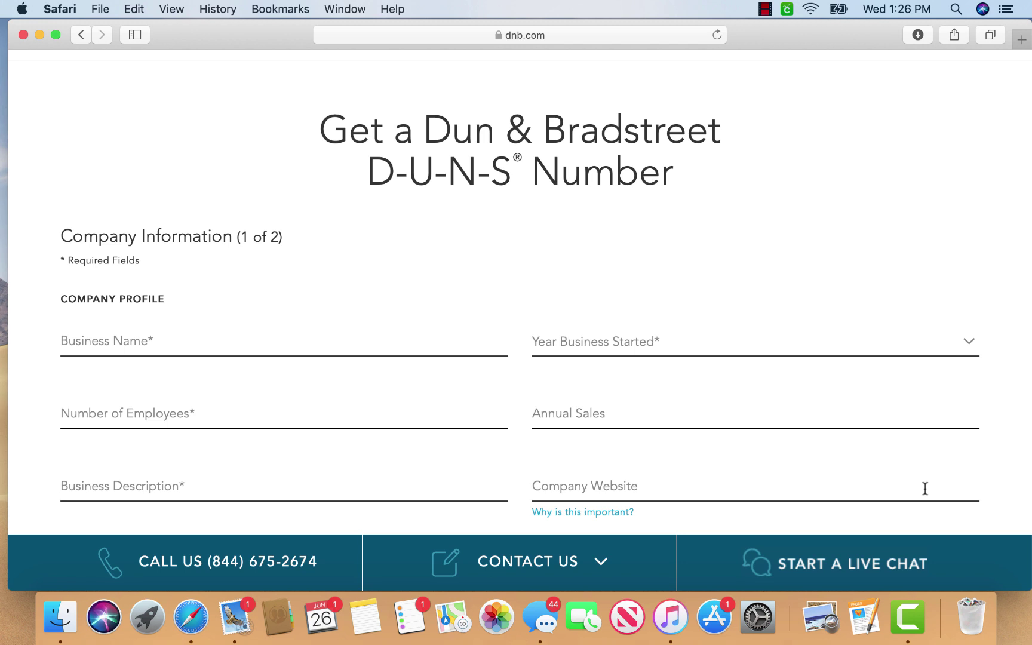
{"action": "scroll", "coordinate": [864, 475], "scroll_direction": "down", "scroll_amount": 10}
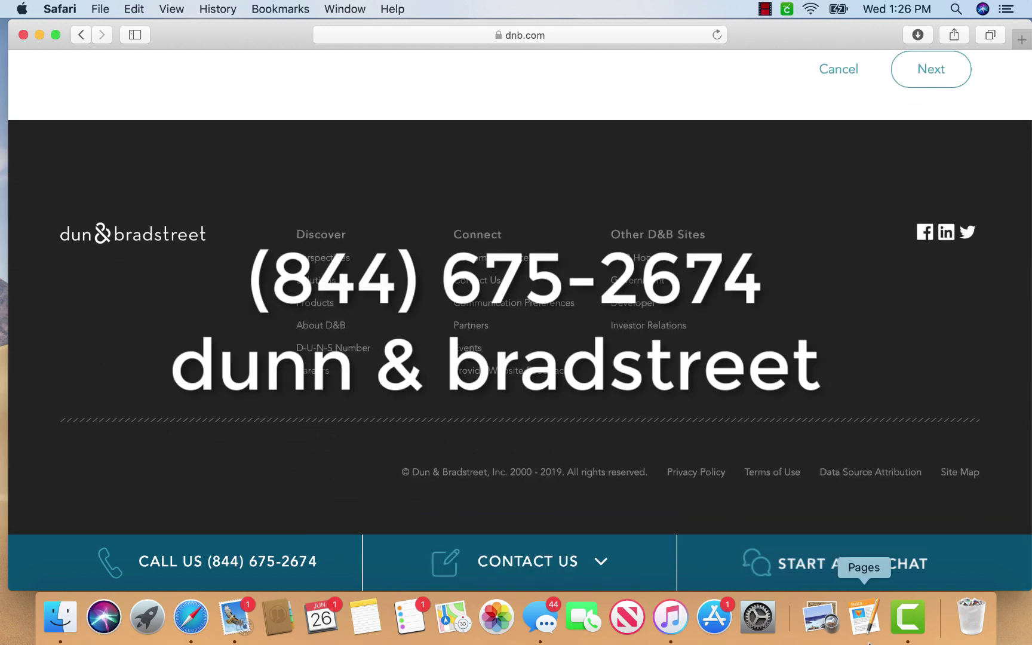
{"action": "left_click", "coordinate": [765, 9]}
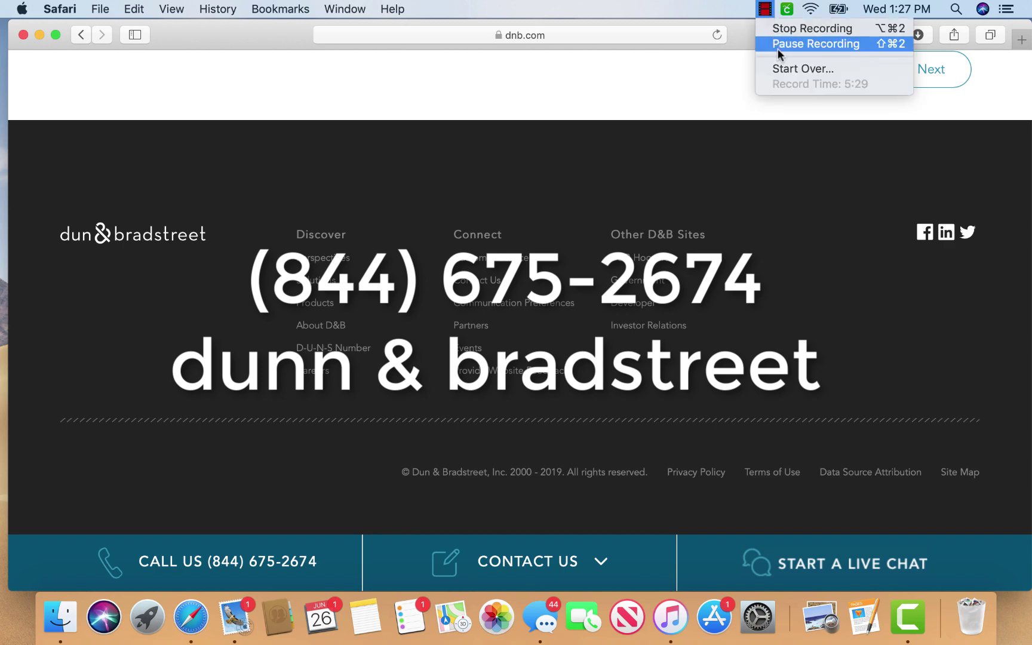
{"action": "left_click", "coordinate": [799, 27]}
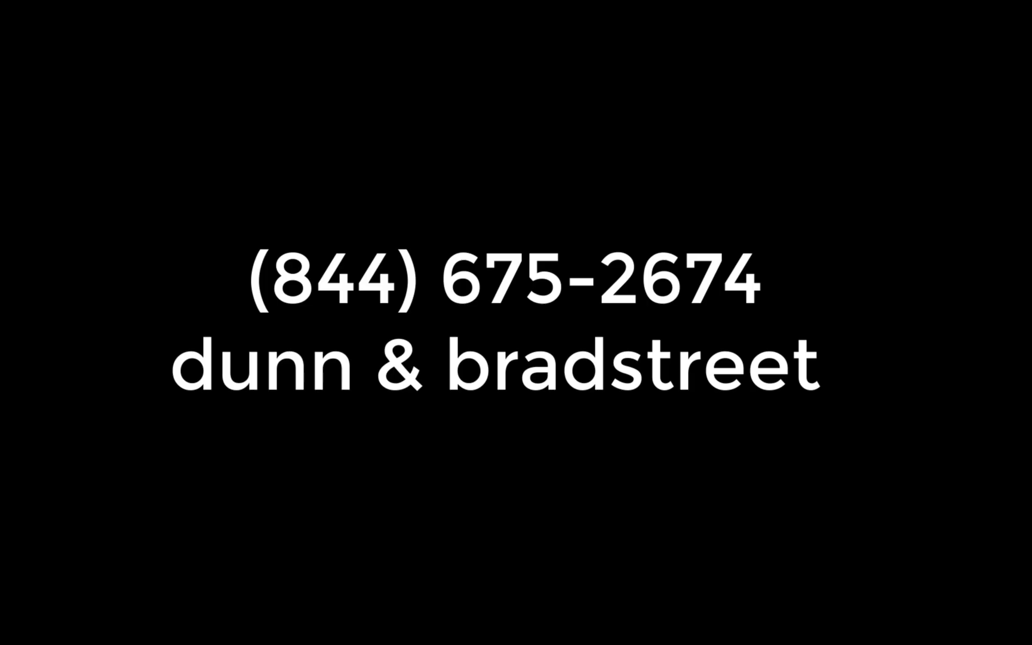